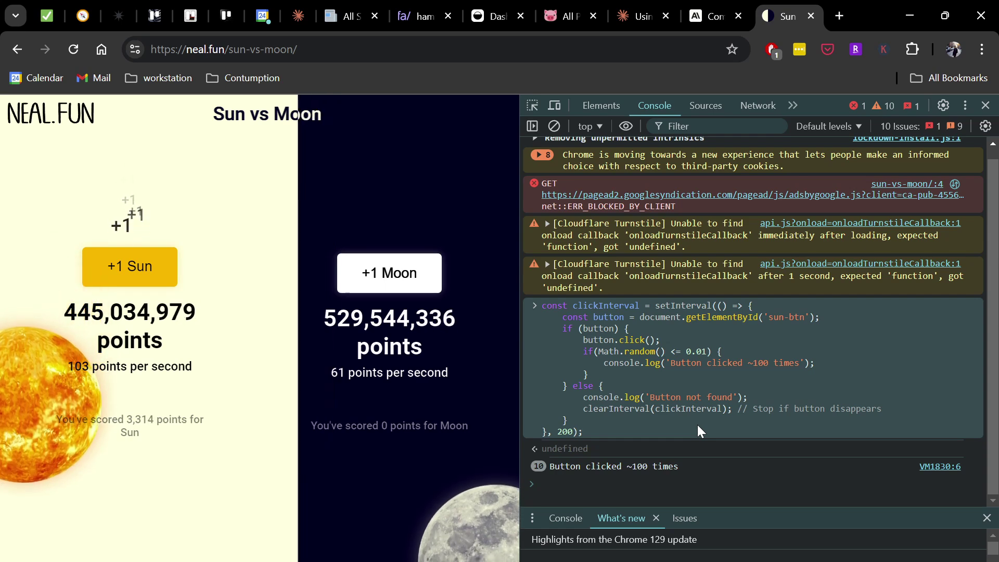
Drag the divider left to widen DevTools while the auto-click script keeps running.
left_click_drag(521, 335, 488, 335)
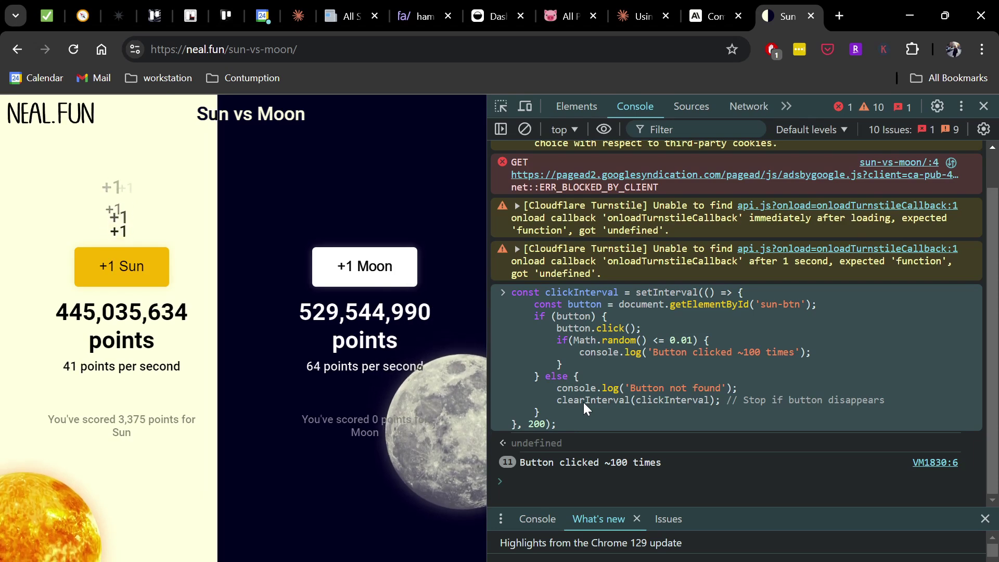
right_click(142, 277)
scroll(291, 513, "down", 3)
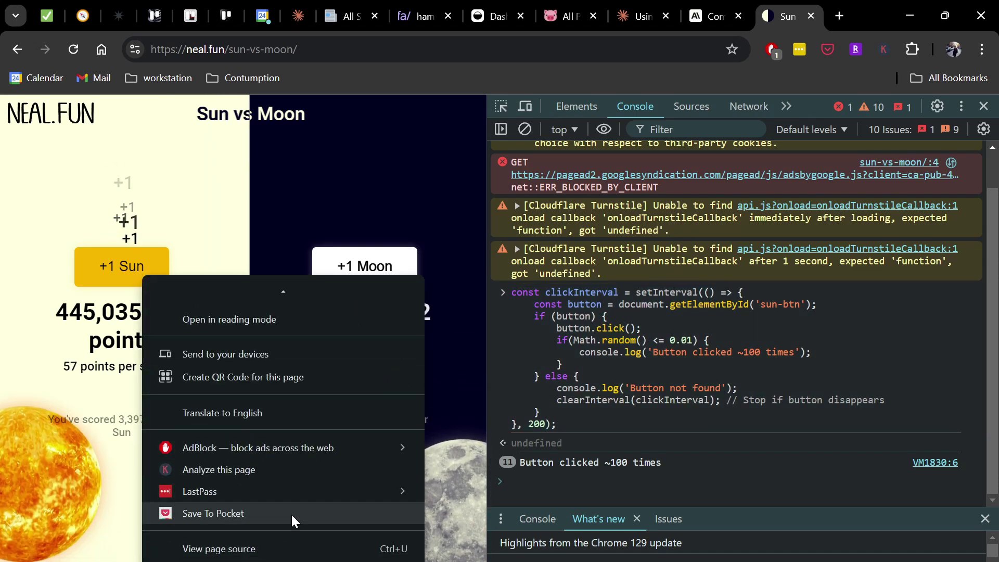
left_click(234, 556)
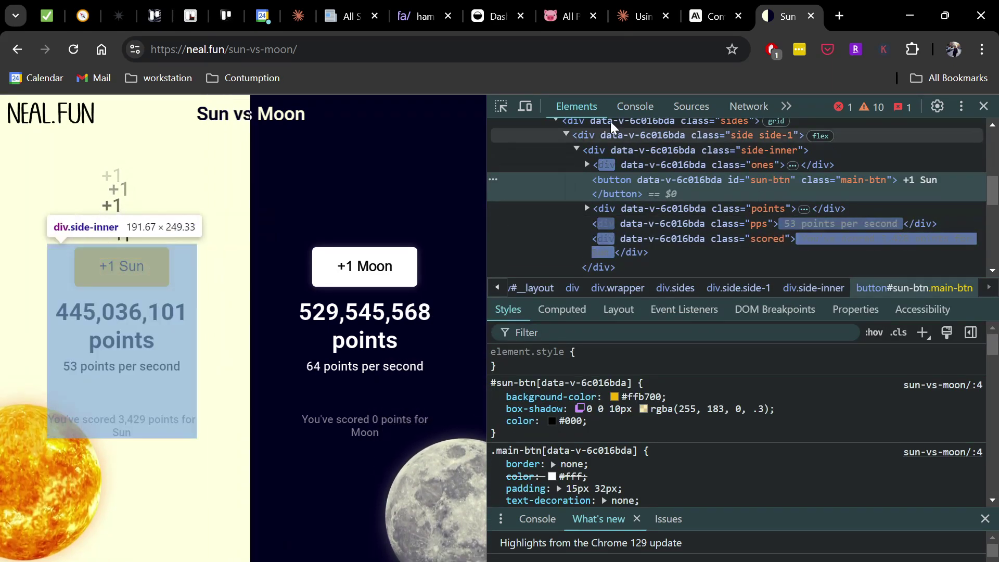
left_click(630, 107)
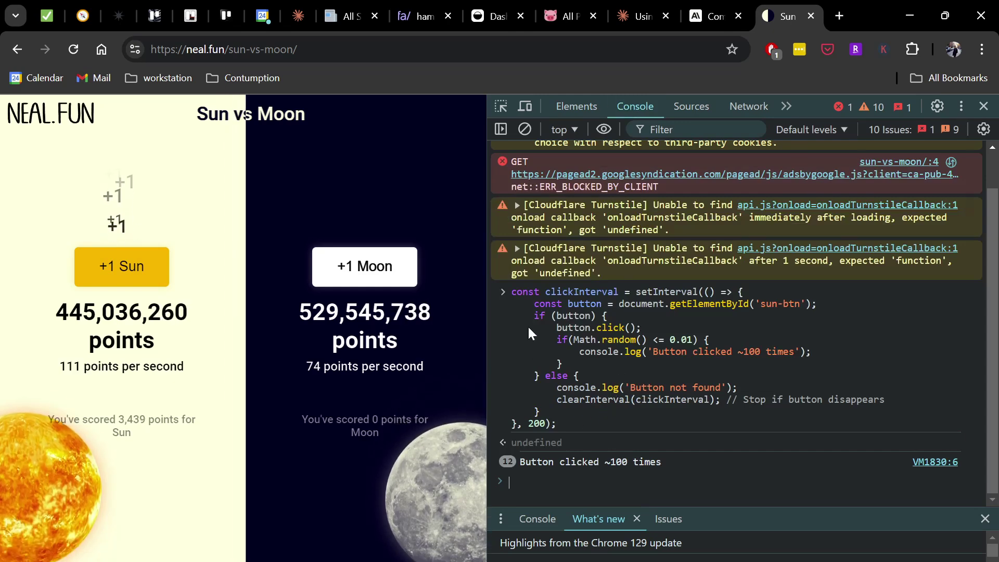